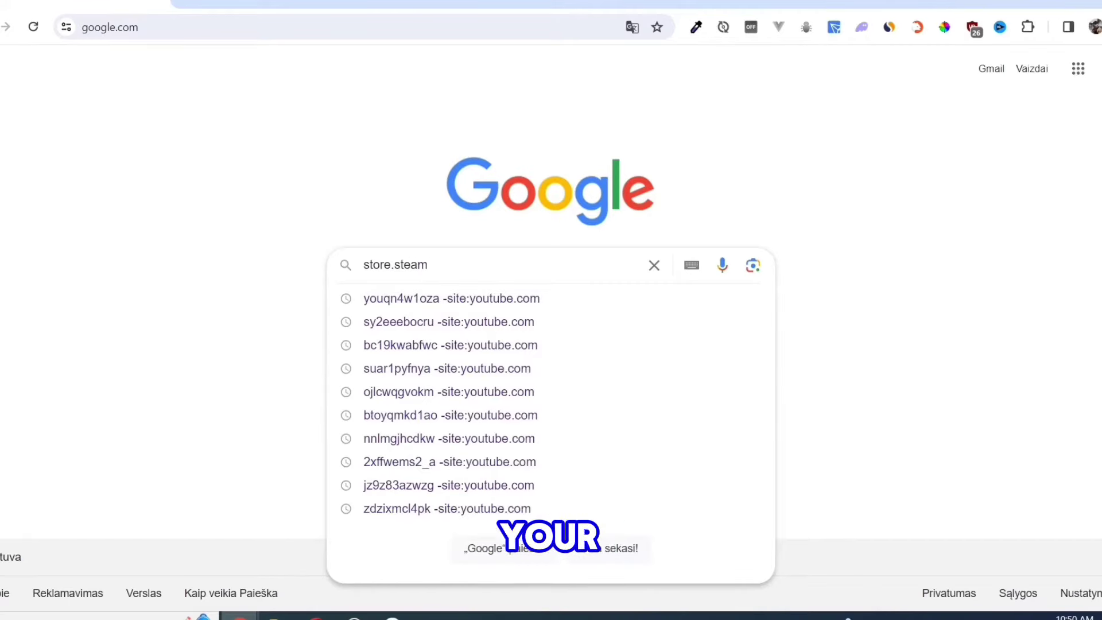
Download SteamSetup from the official Steam store site and run it to install Steam
{"action": "key", "text": "Return"}
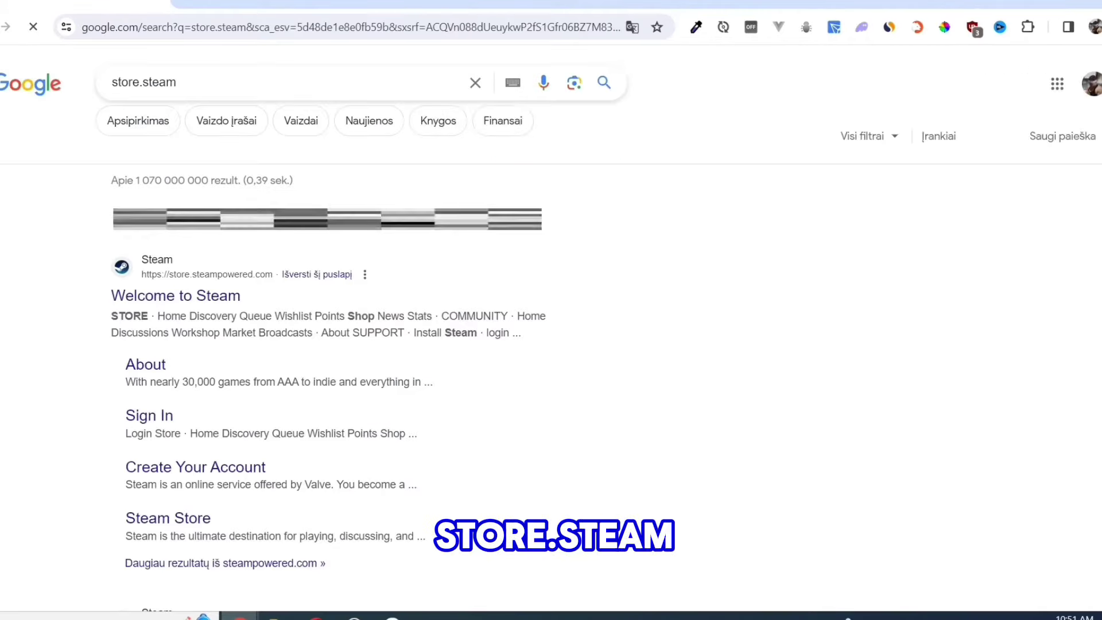
{"action": "left_click", "coordinate": [176, 295]}
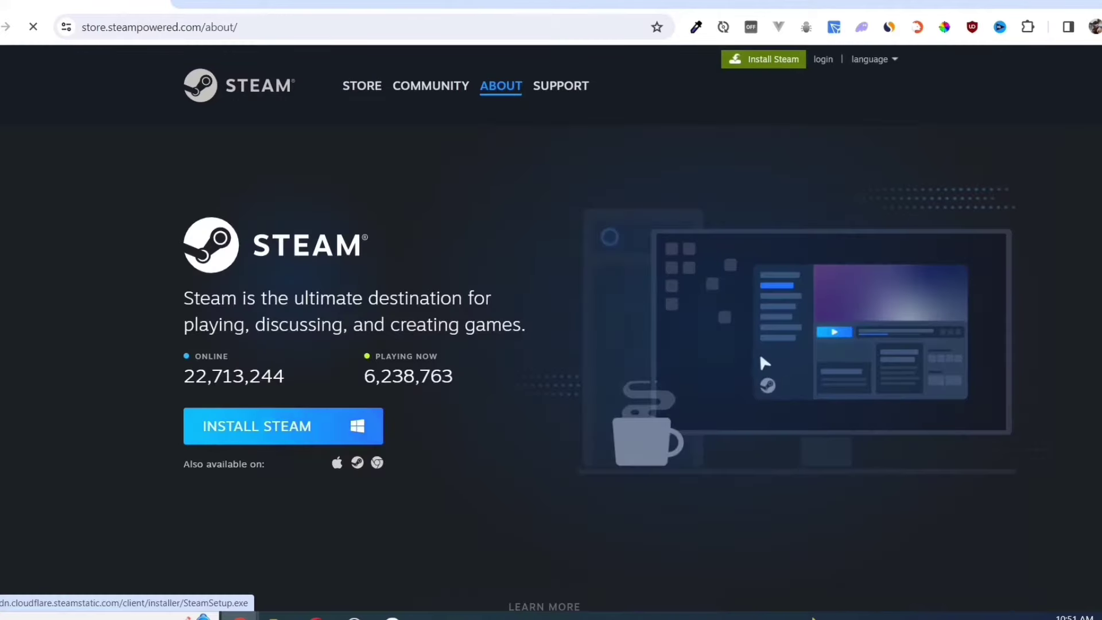
{"action": "left_click", "coordinate": [284, 425]}
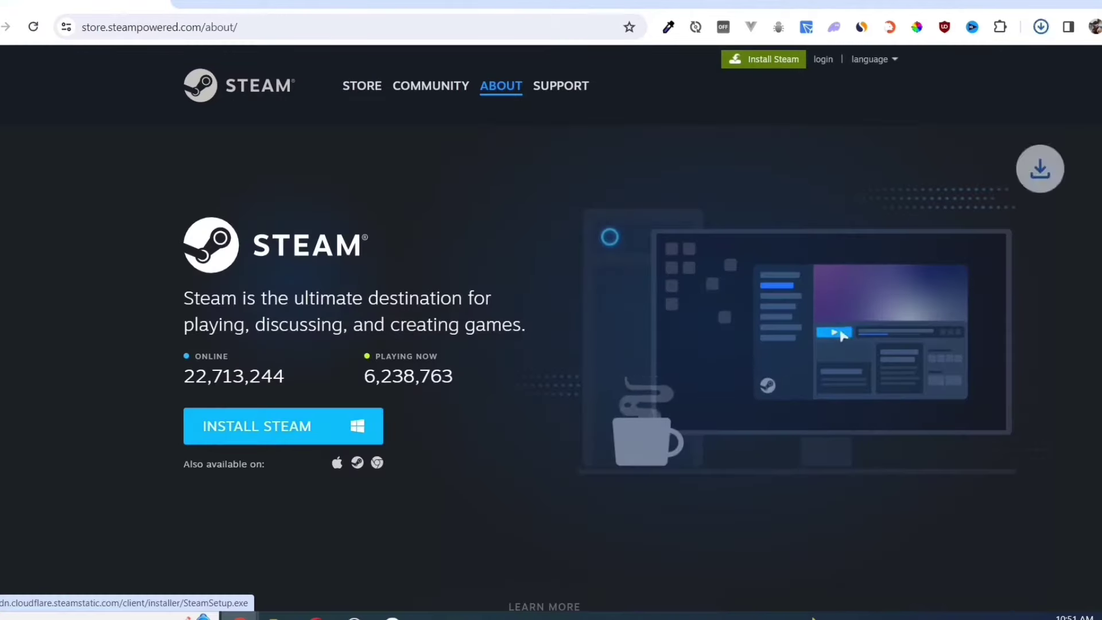
{"action": "left_click", "coordinate": [1000, 63]}
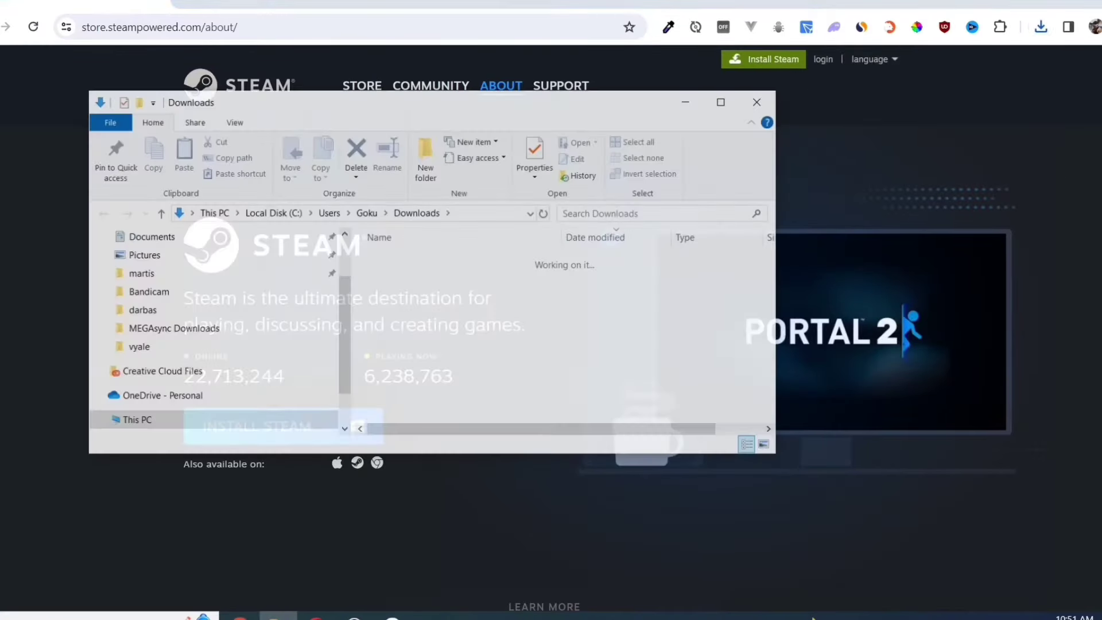
{"action": "key", "text": "Return"}
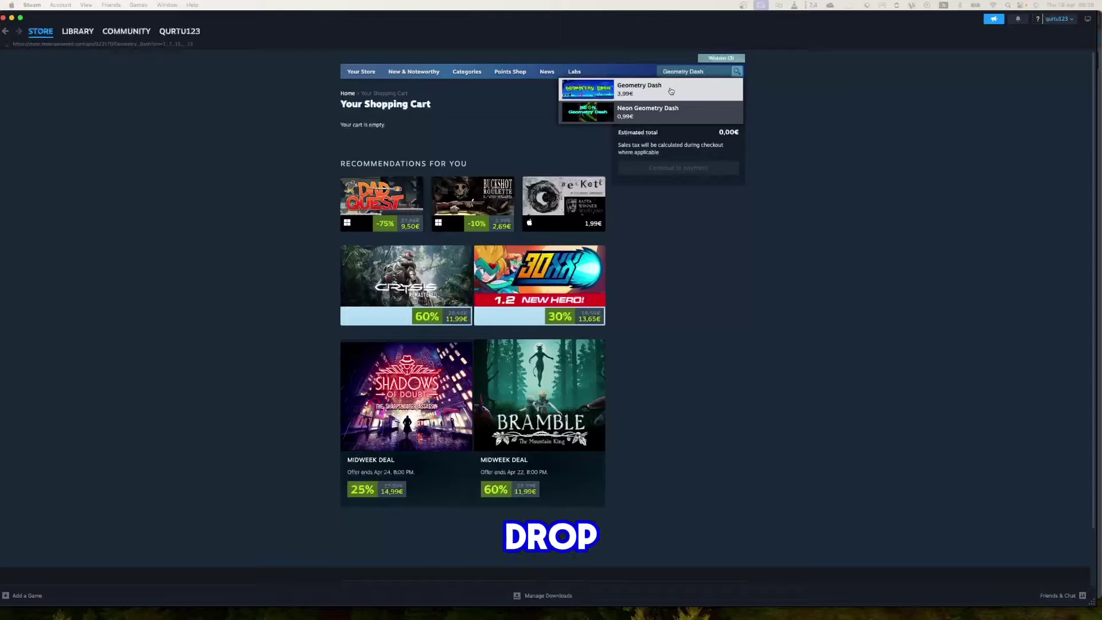
Open the Geometry Dash store page from the search suggestions
{"action": "left_click", "coordinate": [671, 92]}
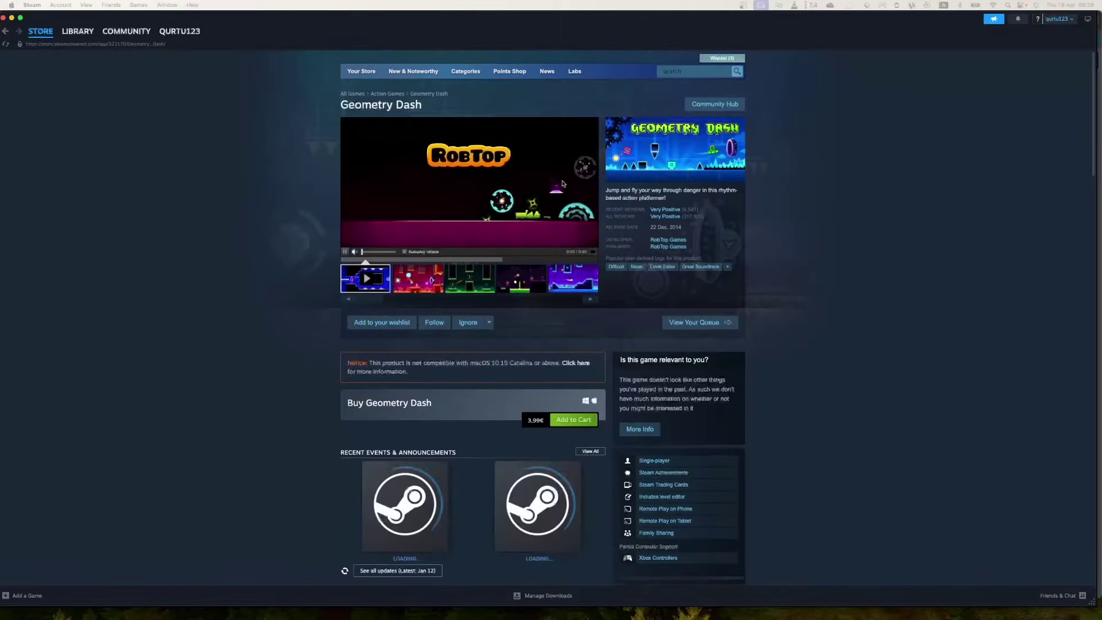
{"action": "scroll", "coordinate": [563, 182], "scroll_direction": "down", "scroll_amount": 2}
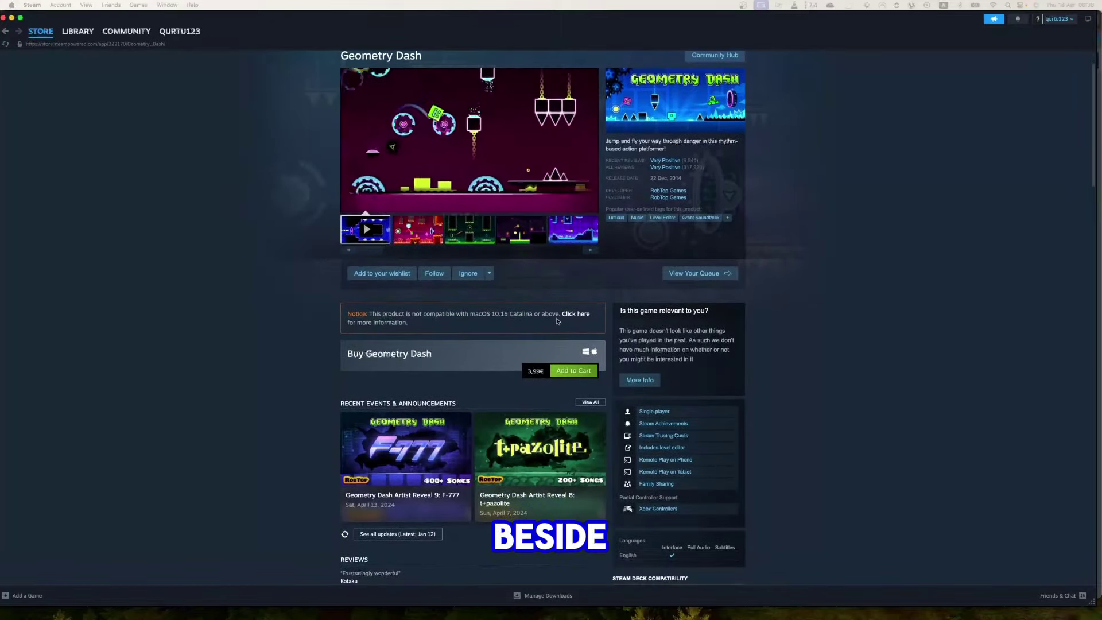
{"action": "scroll", "coordinate": [555, 320], "scroll_direction": "up", "scroll_amount": 2}
{"action": "scroll", "coordinate": [556, 320], "scroll_direction": "down", "scroll_amount": 3}
Add Geometry Dash to the cart and keep the purchase for my own account
{"action": "left_click", "coordinate": [568, 348]}
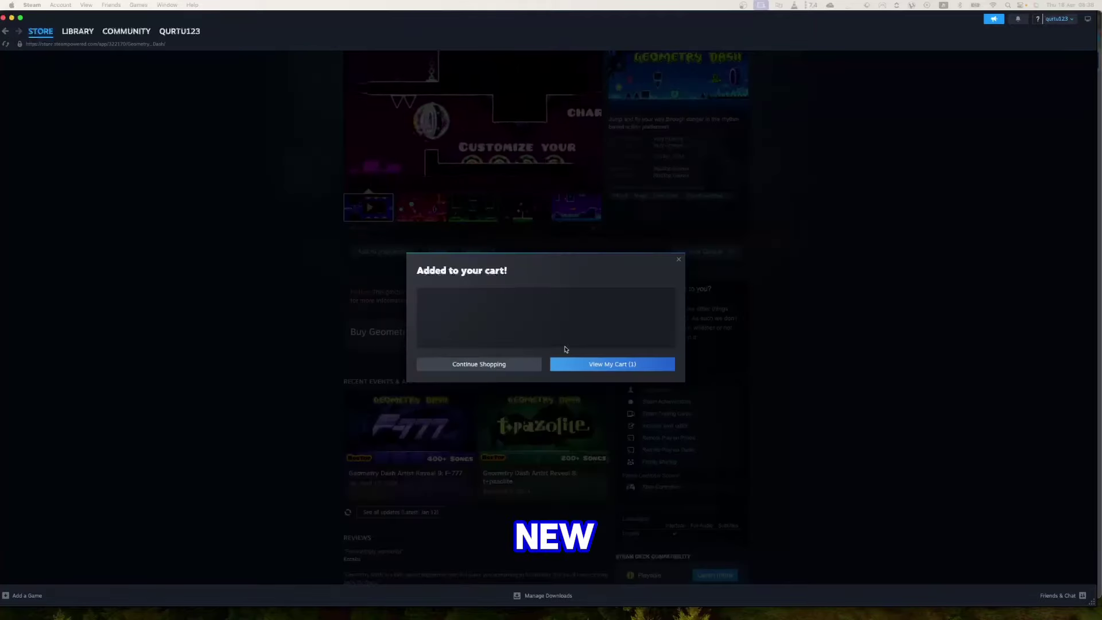
{"action": "left_click", "coordinate": [599, 365]}
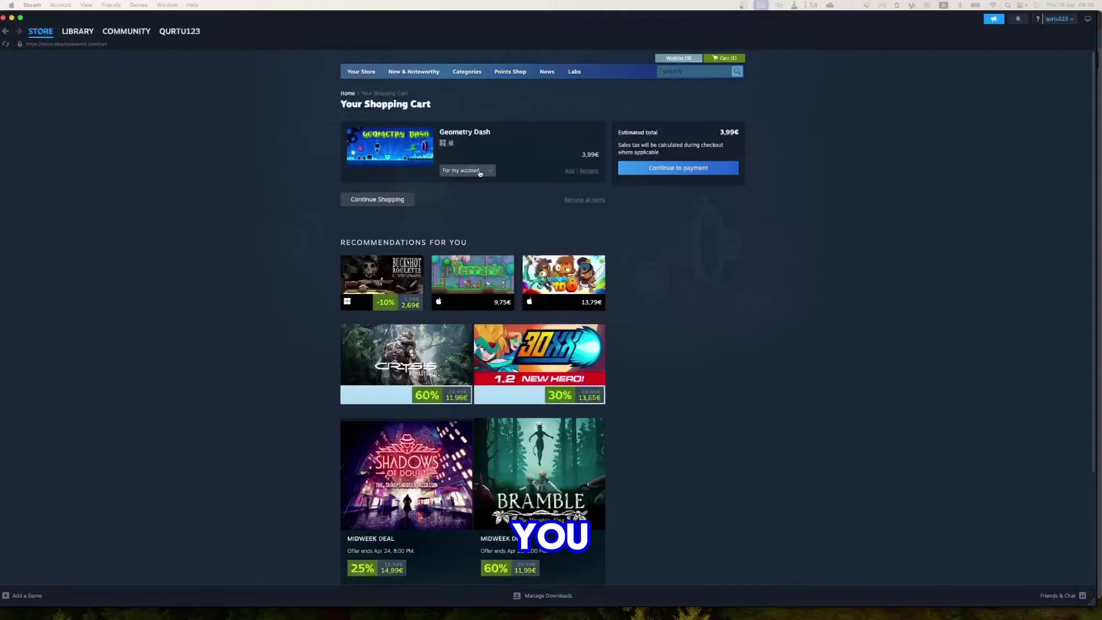
{"action": "left_click", "coordinate": [479, 172]}
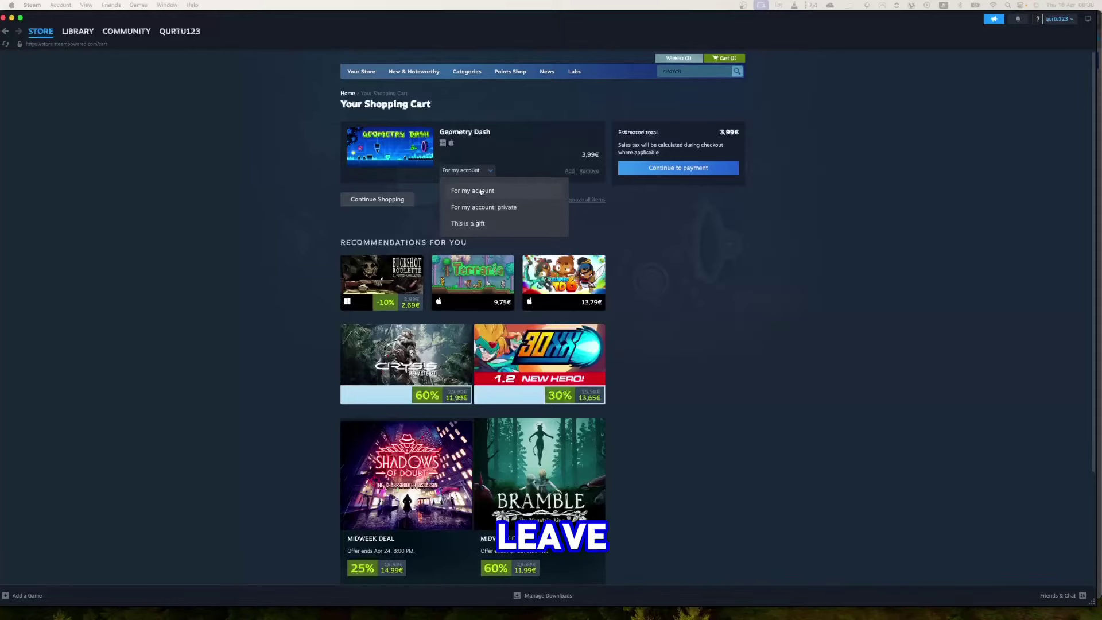
{"action": "left_click", "coordinate": [482, 193]}
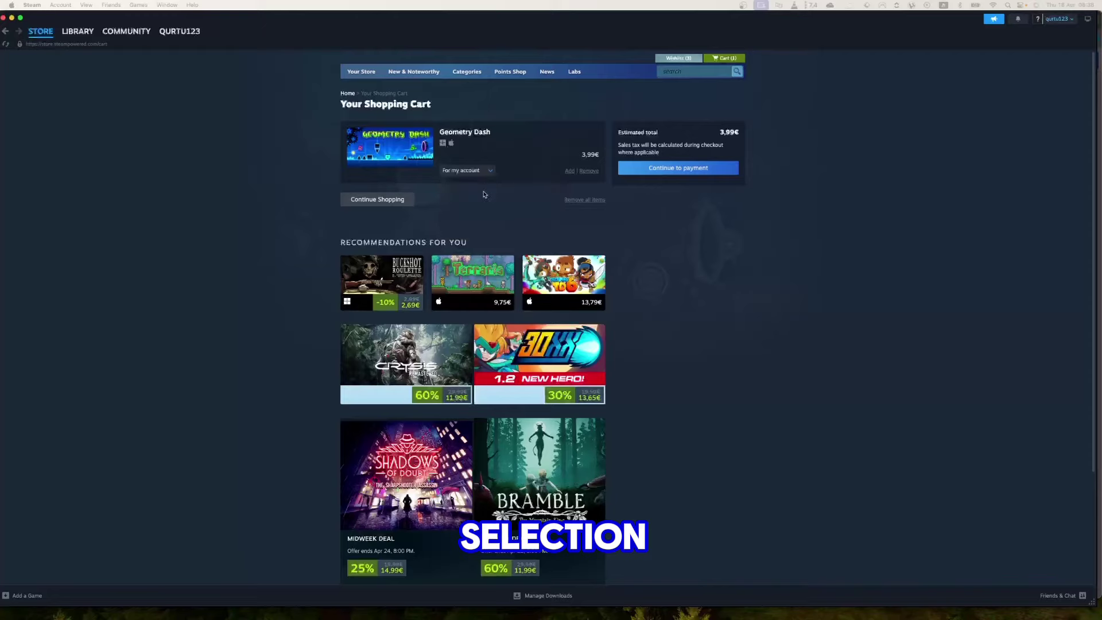
Continue from the cart to payment and list the available payment methods
{"action": "left_click", "coordinate": [679, 170]}
{"action": "left_click", "coordinate": [448, 154]}
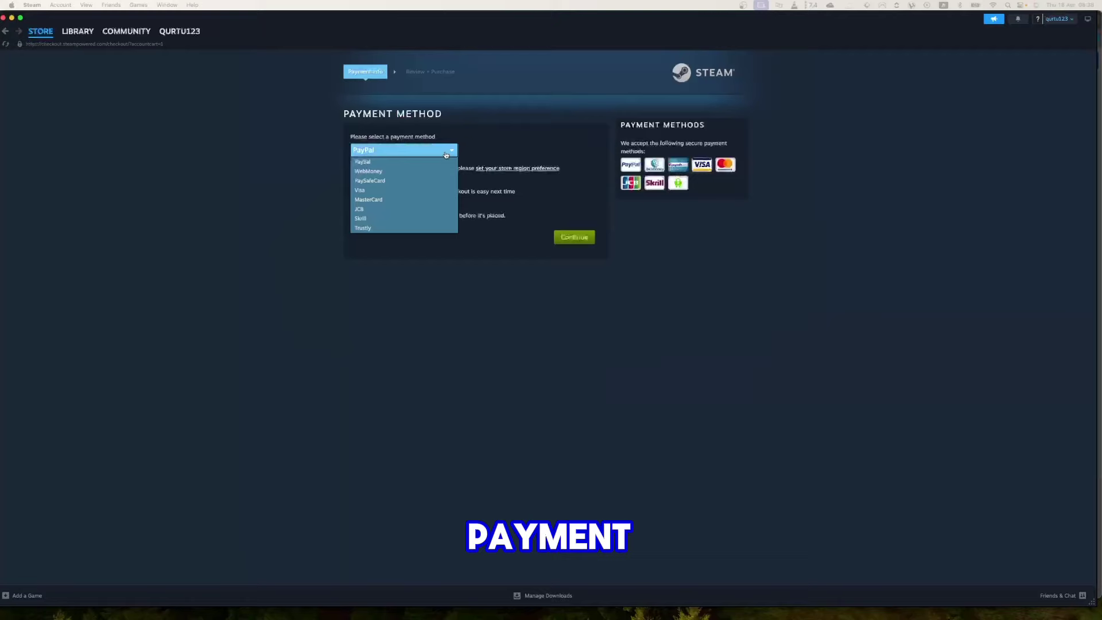
Choose Skrill as the payment method for Geometry Dash
{"action": "left_click", "coordinate": [384, 218]}
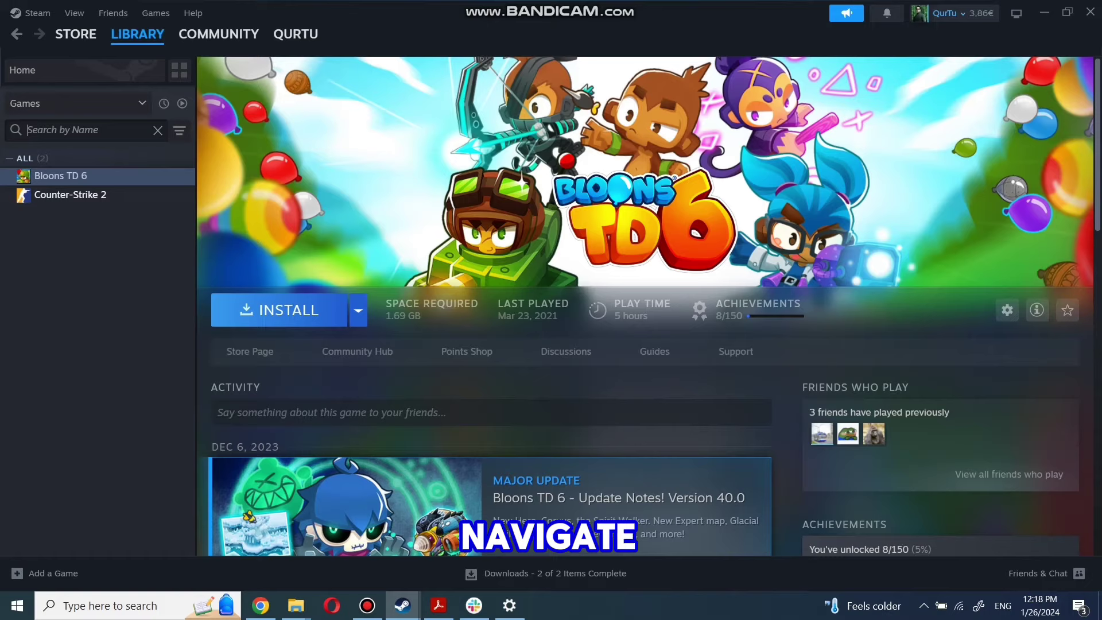
{"action": "type", "text": "game n"}
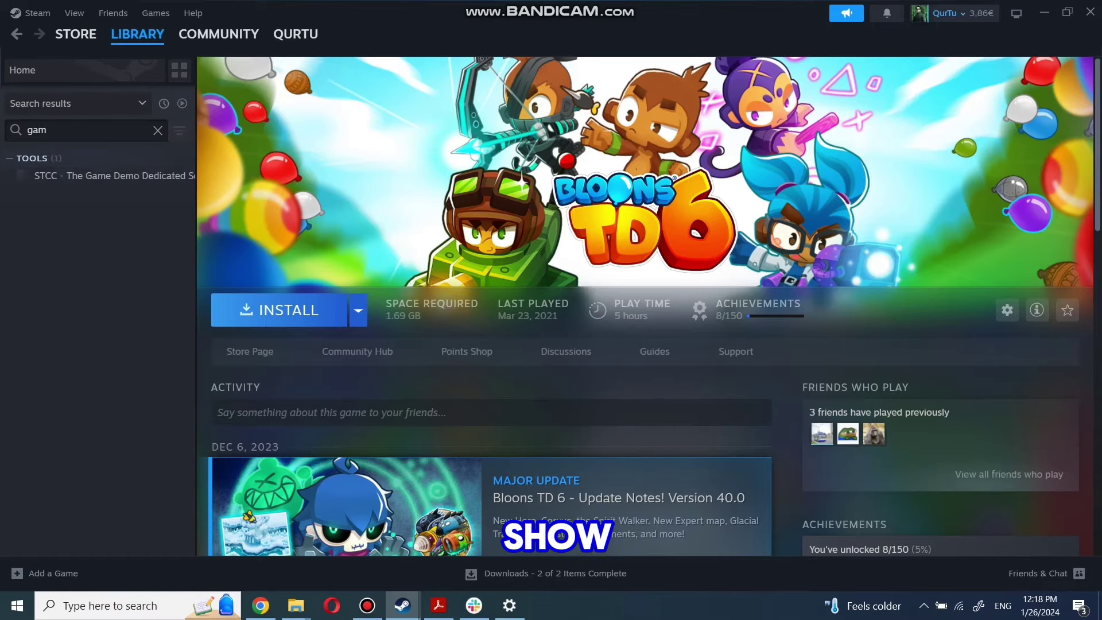
Install Bloons TD 6 from the library on the local drive and launch it
{"action": "key", "text": "BackSpace"}
{"action": "key", "text": "BackSpace"}
{"action": "key", "text": "BackSpace"}
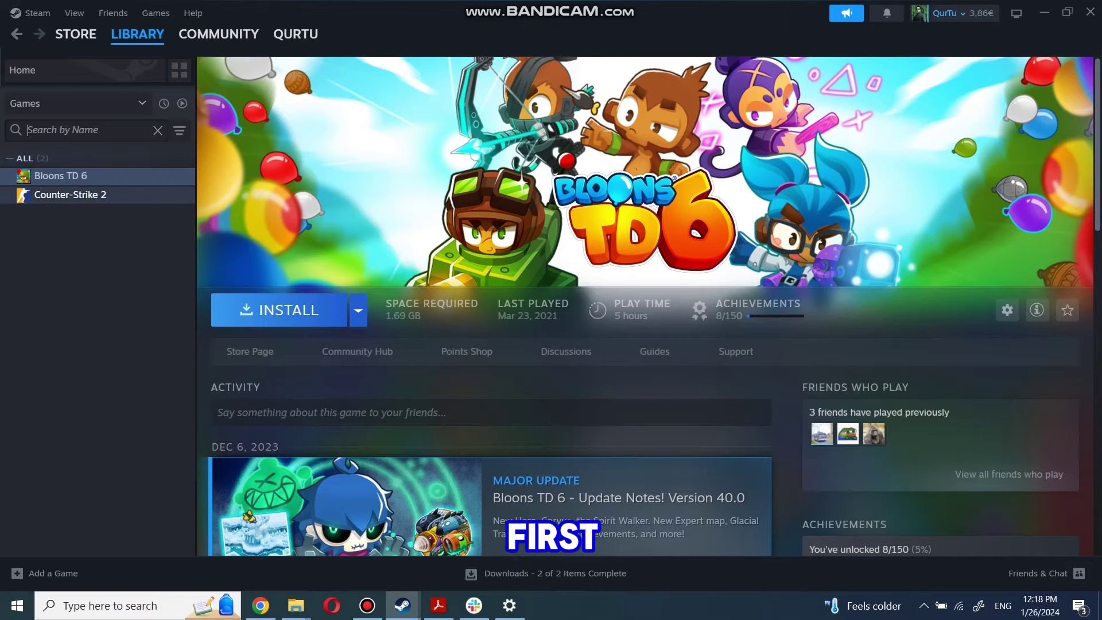
{"action": "key", "text": "Down"}
{"action": "key", "text": "Up"}
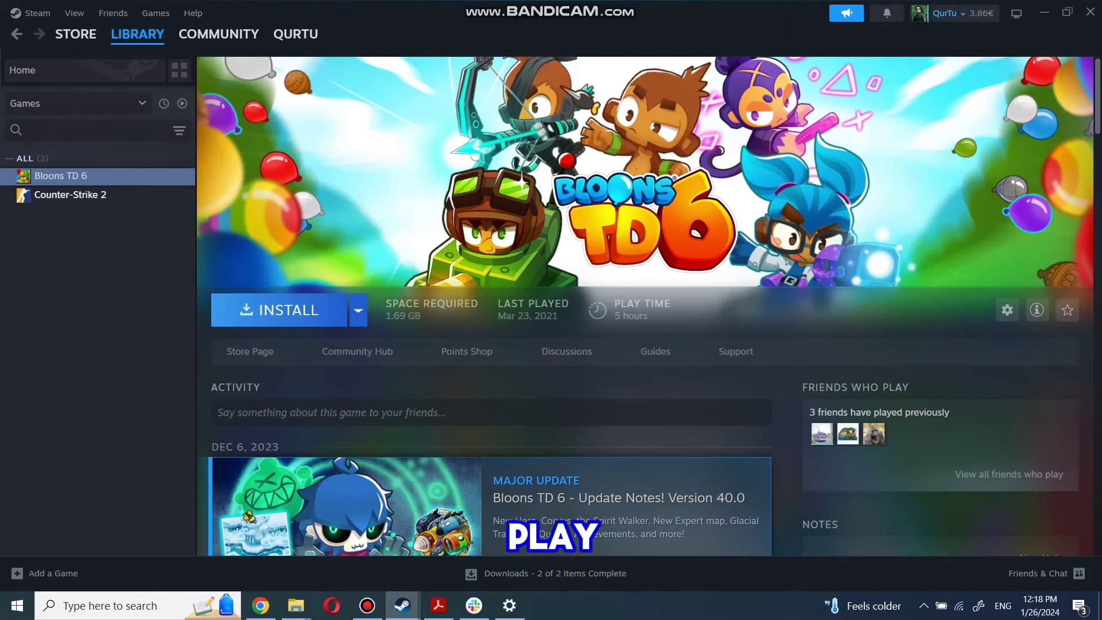
{"action": "key", "text": "Return"}
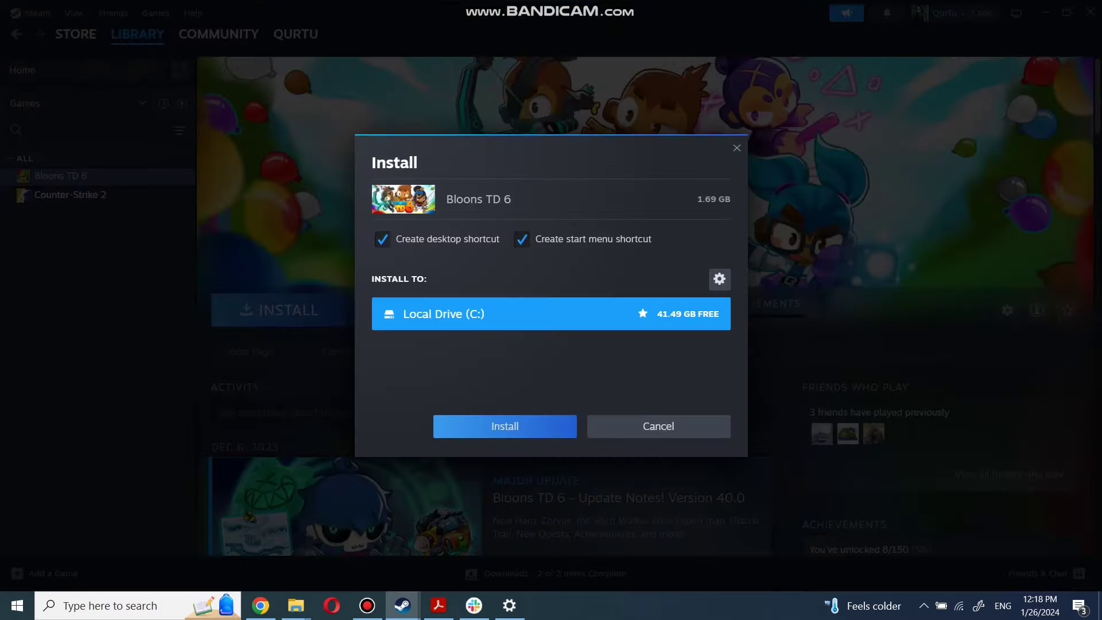
{"action": "key", "text": "Return"}
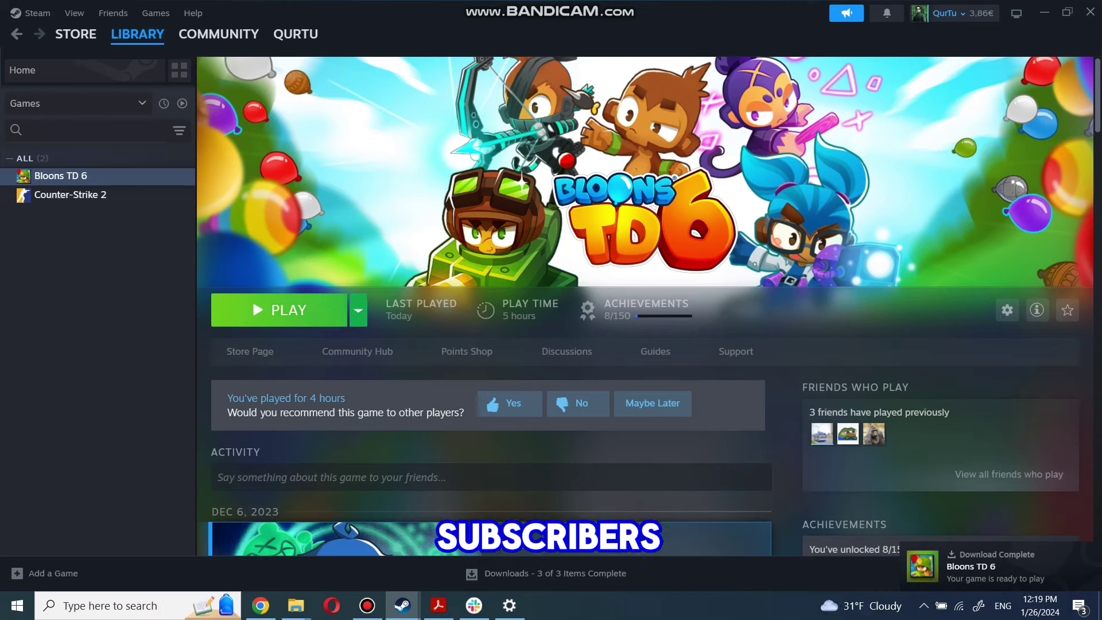
{"action": "left_click", "coordinate": [280, 309]}
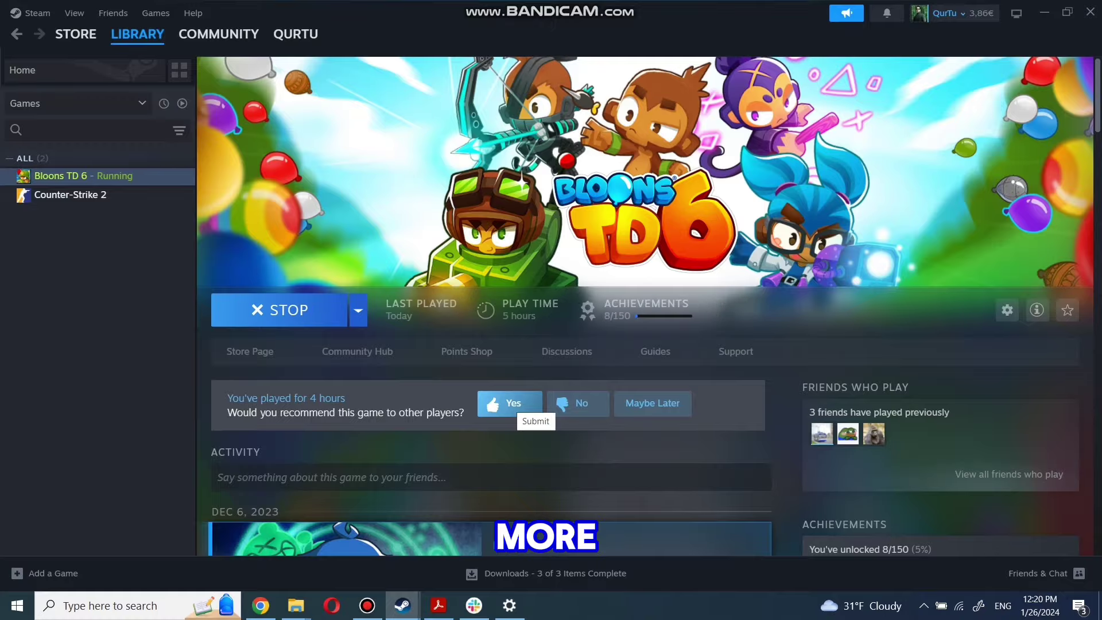